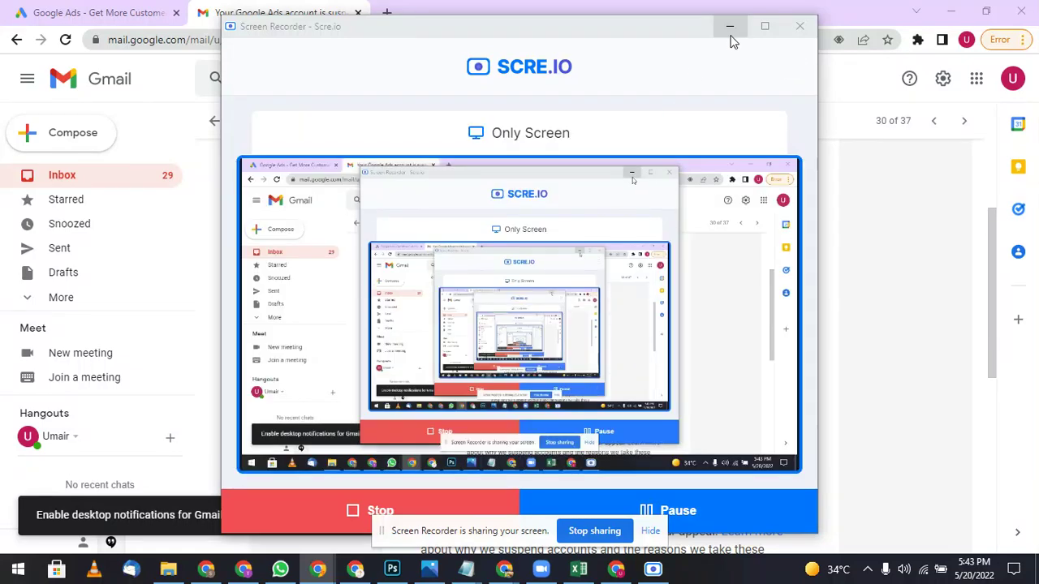
# Minimize the recorder and read the 'Your Google Ads account is suspended' email's appeal instructions.
pyautogui.click(730, 36)
pyautogui.scroll(2, 633, 285)
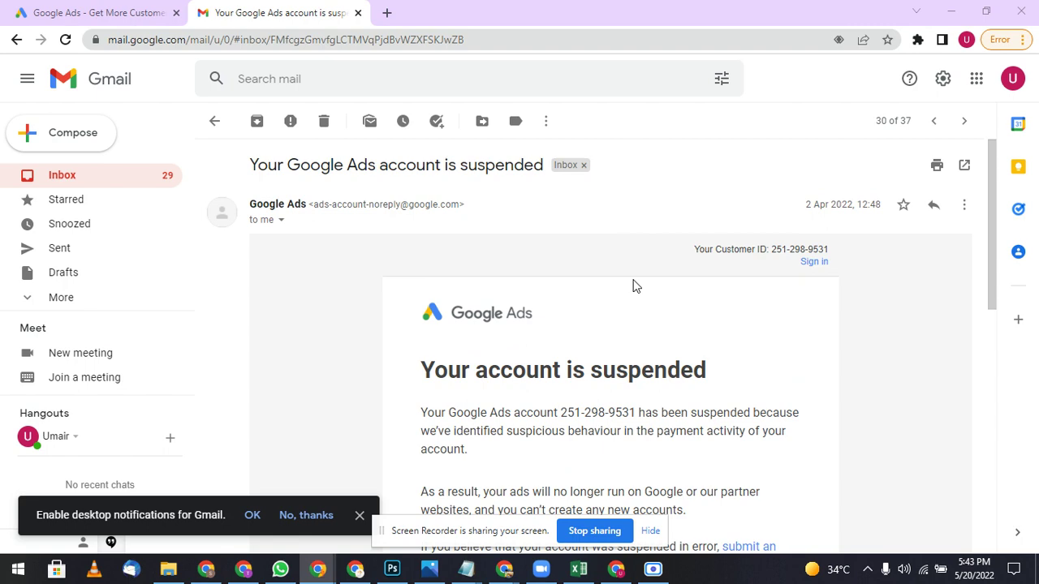
pyautogui.scroll(-6, 636, 285)
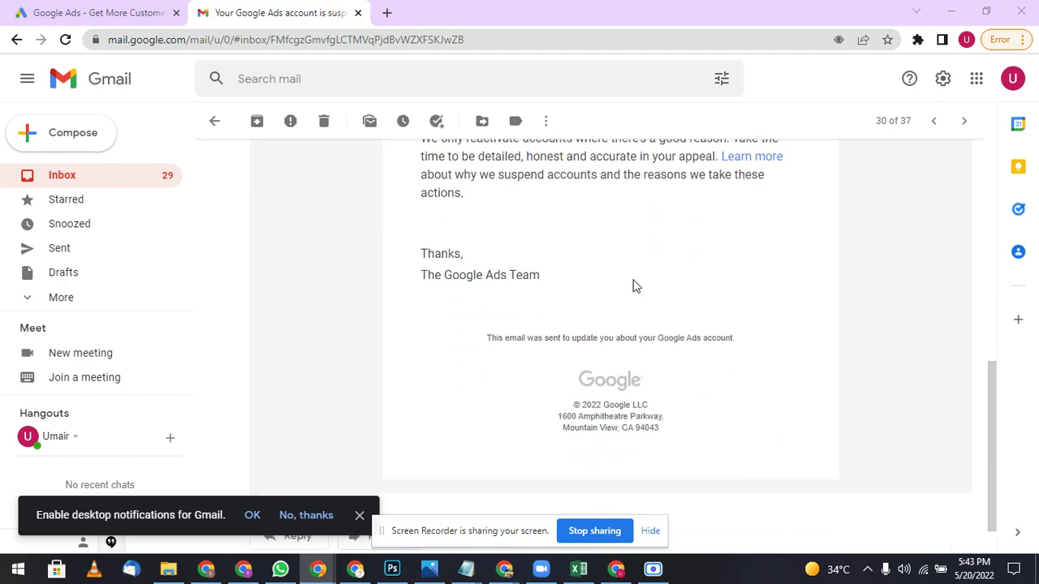
pyautogui.scroll(-1, 635, 285)
pyautogui.scroll(8, 633, 285)
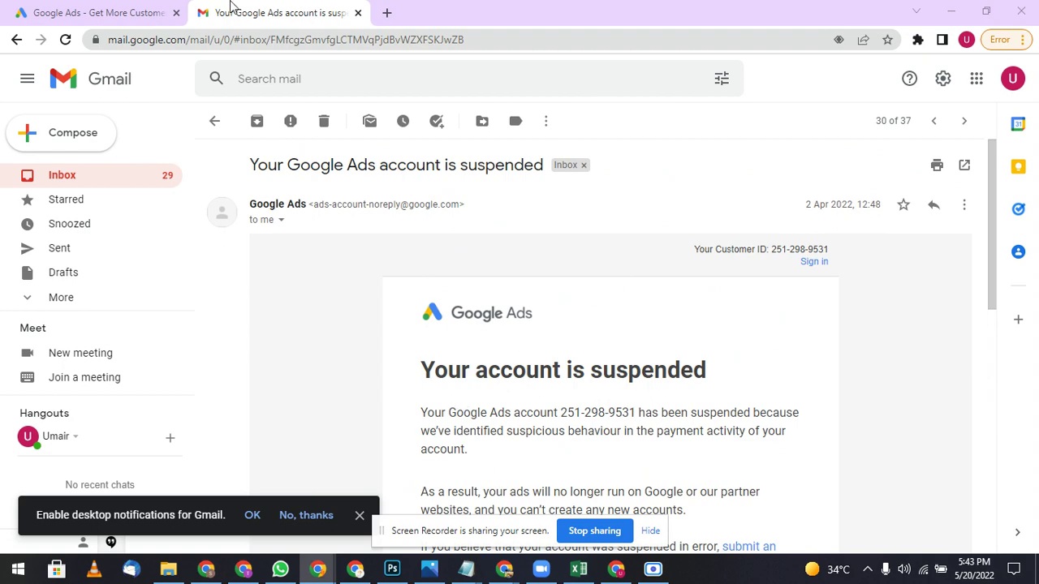
pyautogui.scroll(-4, 381, 337)
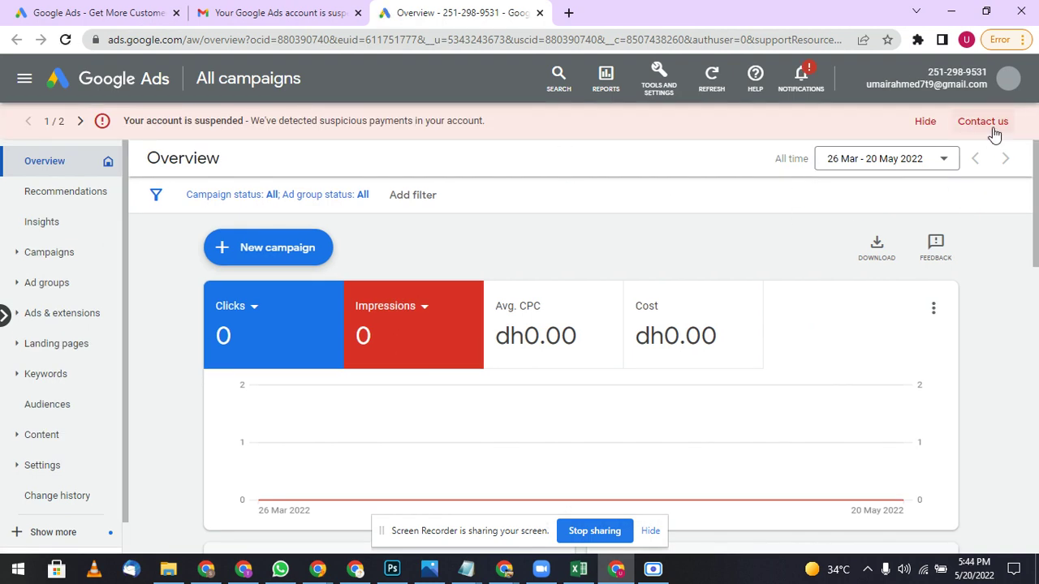
# Open Quick help from the 'Contact us' link in the suspension banner.
pyautogui.click(993, 128)
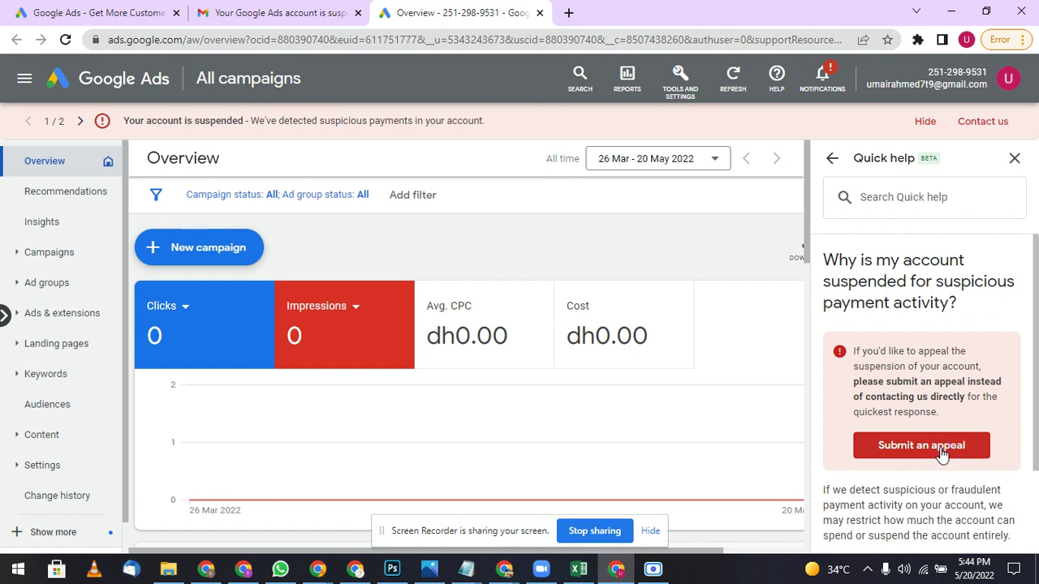
# Start an appeal and review the contact, billing, account type, business, payer and last-payment questions.
pyautogui.click(923, 457)
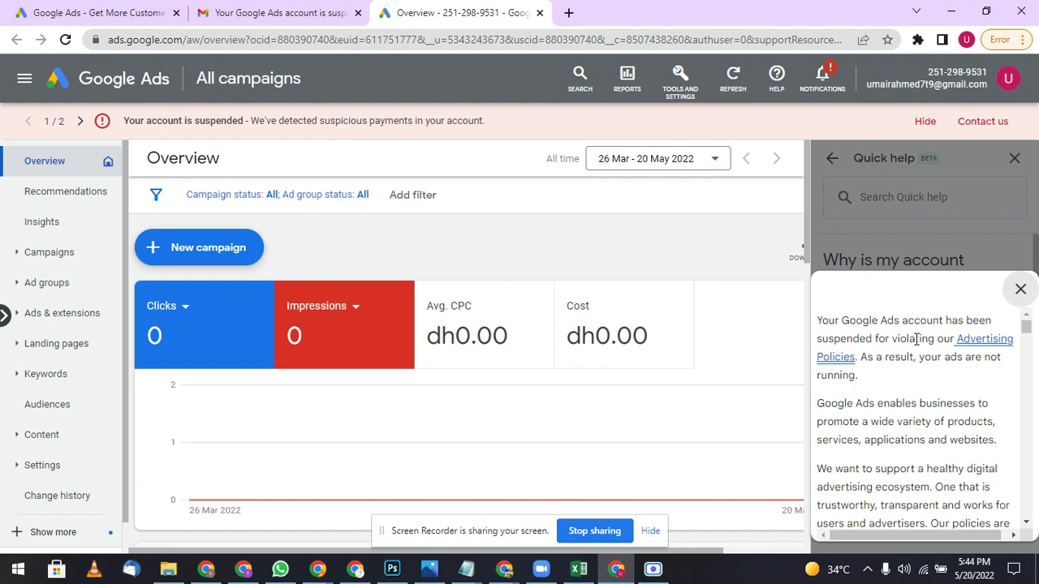
pyautogui.scroll(-10, 899, 442)
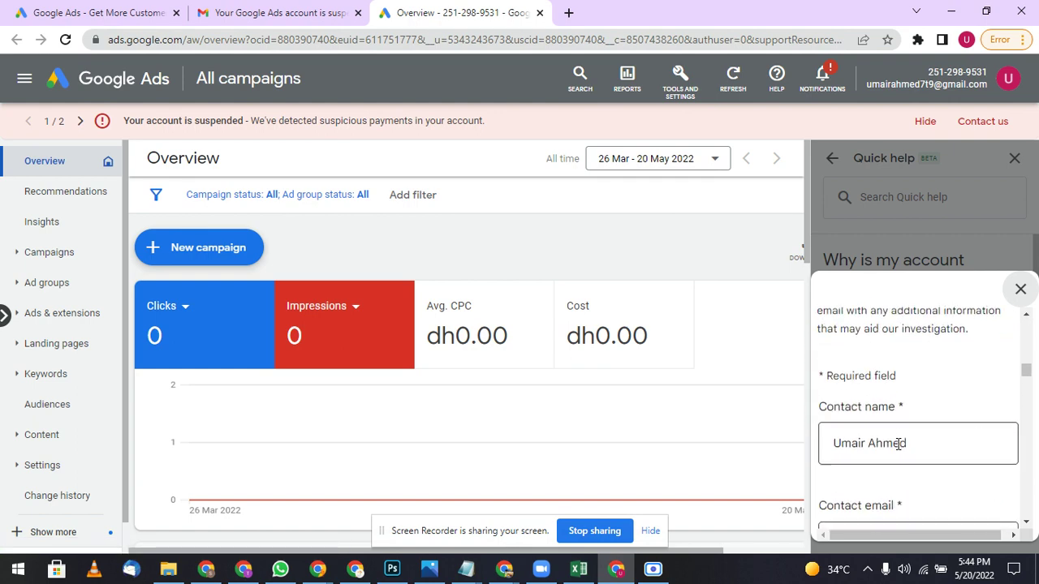
pyautogui.scroll(-5, 899, 443)
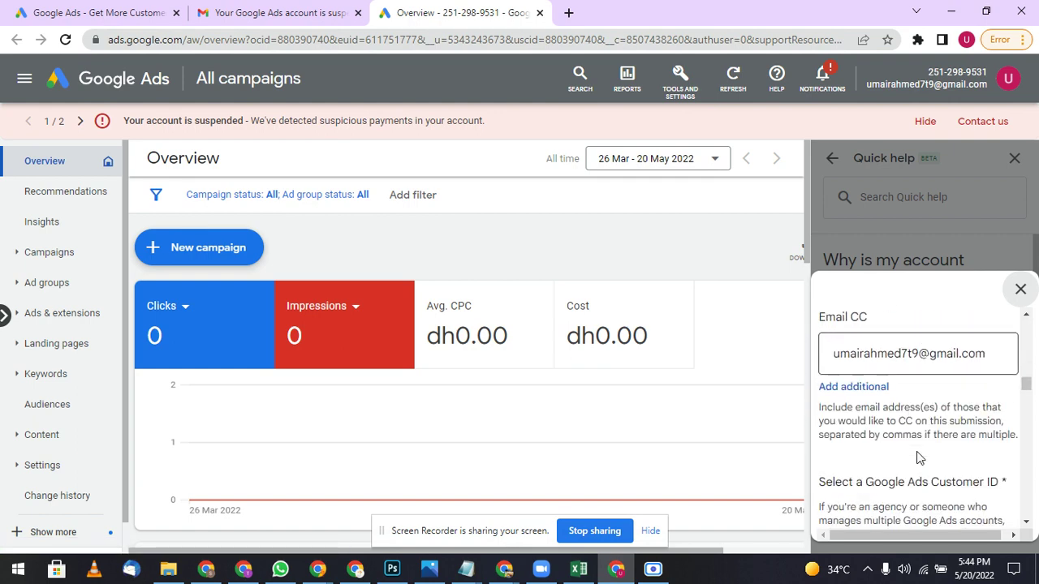
pyautogui.scroll(-4, 920, 459)
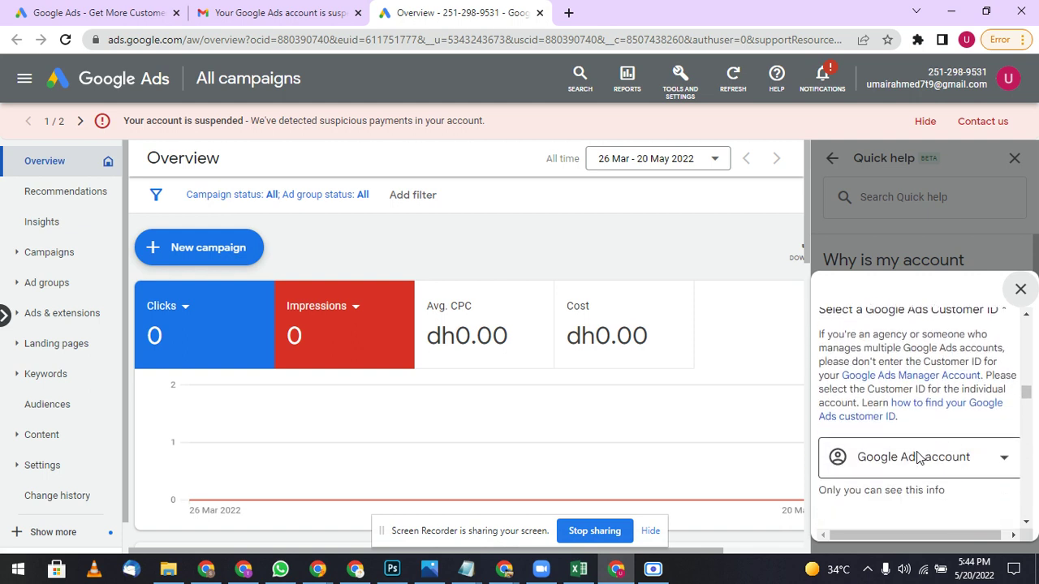
pyautogui.scroll(-1, 917, 457)
pyautogui.scroll(-1, 937, 455)
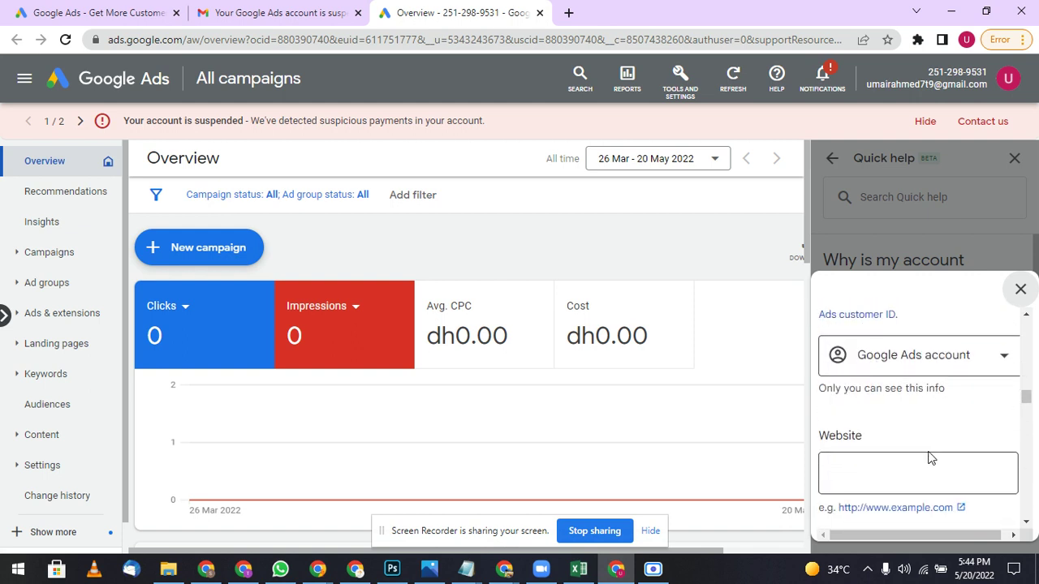
pyautogui.scroll(-3, 879, 479)
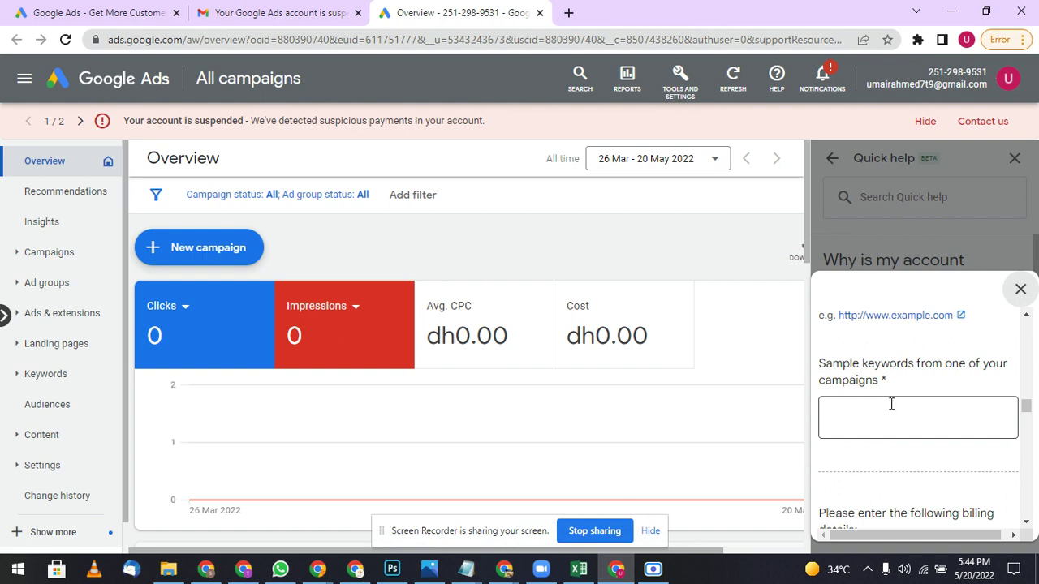
pyautogui.scroll(-3, 928, 425)
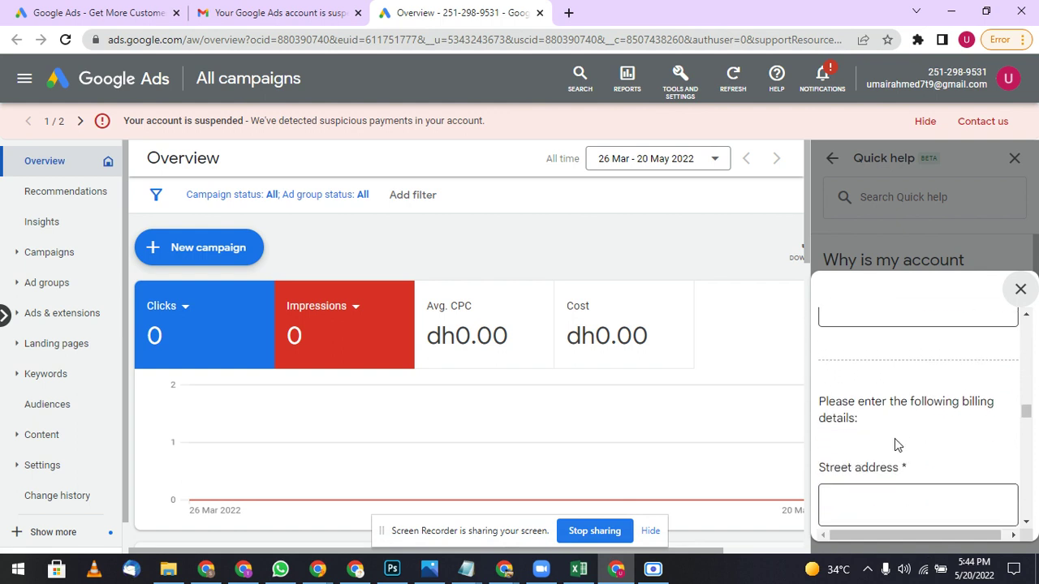
pyautogui.scroll(-3, 961, 401)
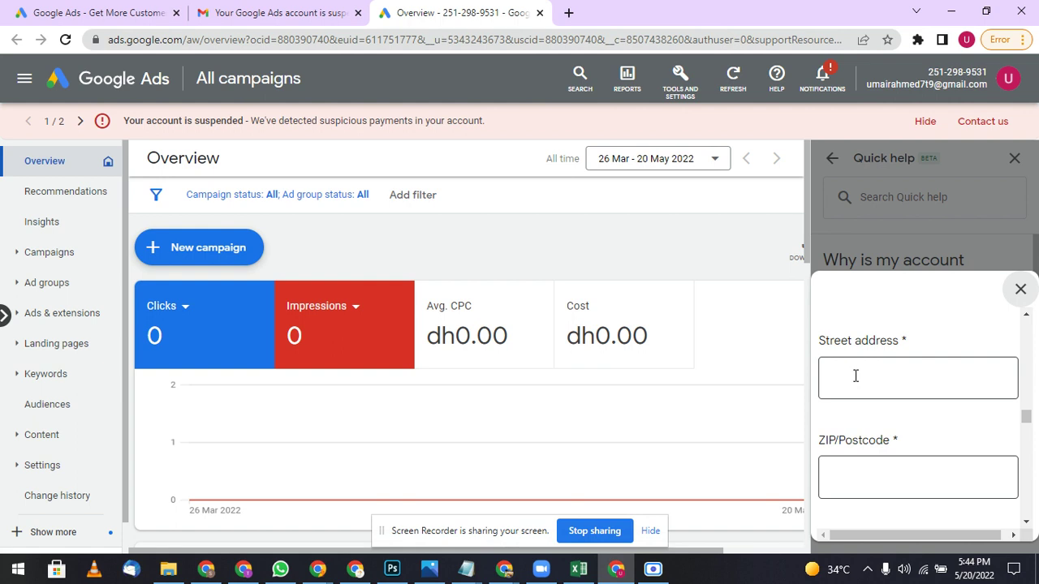
pyautogui.scroll(-3, 855, 373)
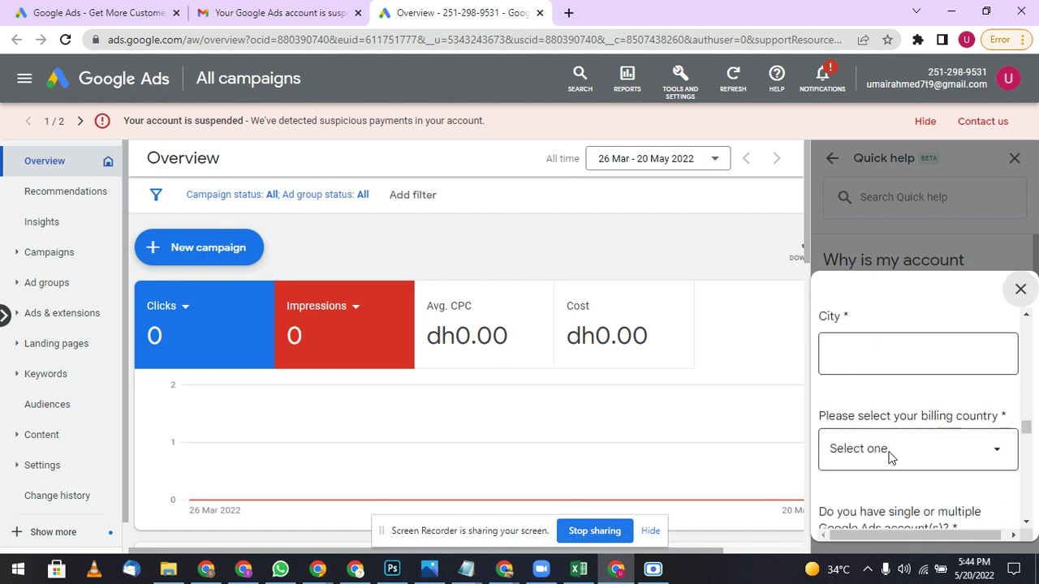
pyautogui.scroll(-3, 891, 454)
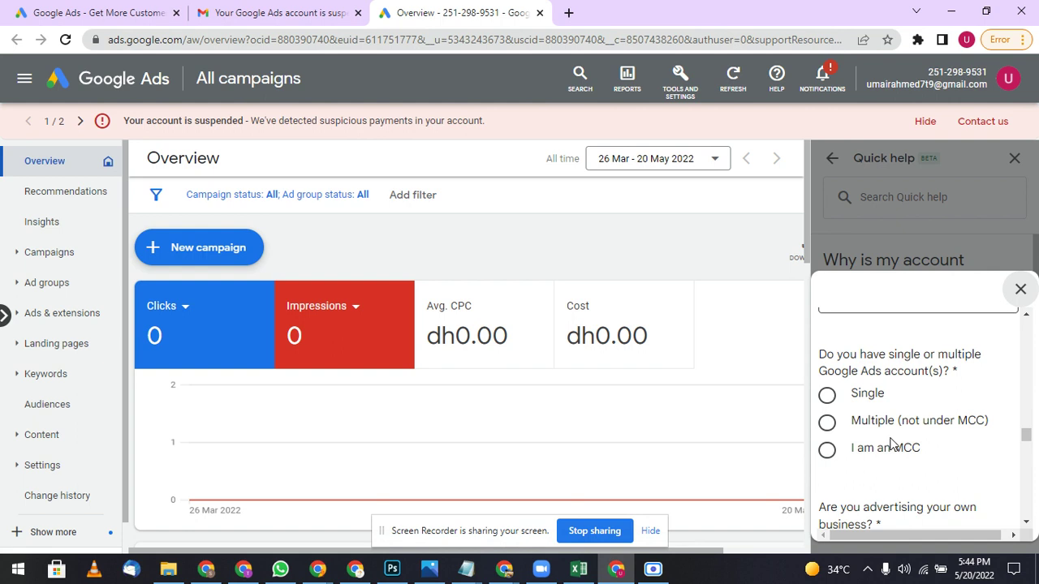
pyautogui.scroll(-2, 890, 445)
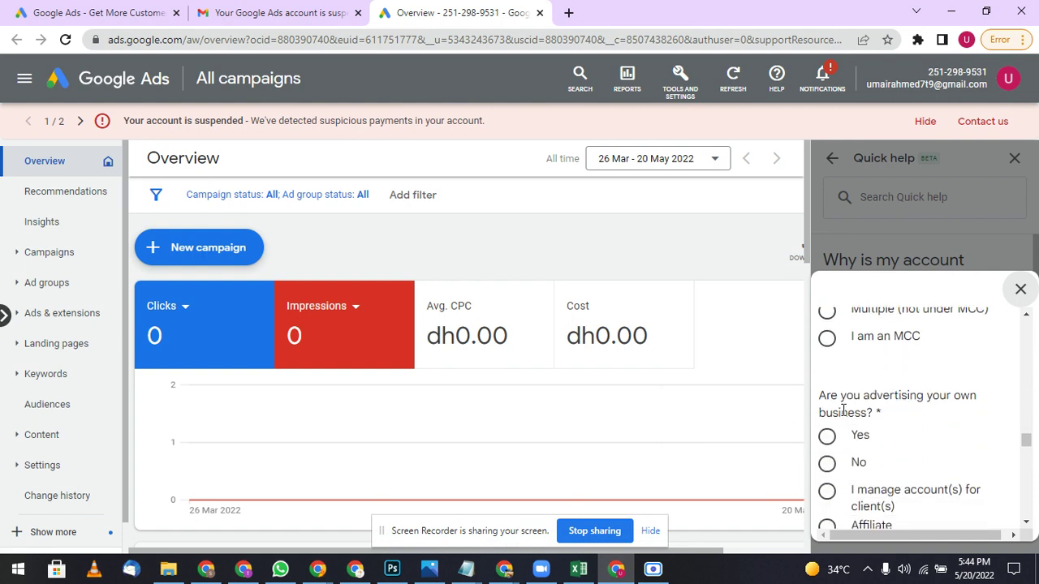
pyautogui.scroll(-3, 840, 455)
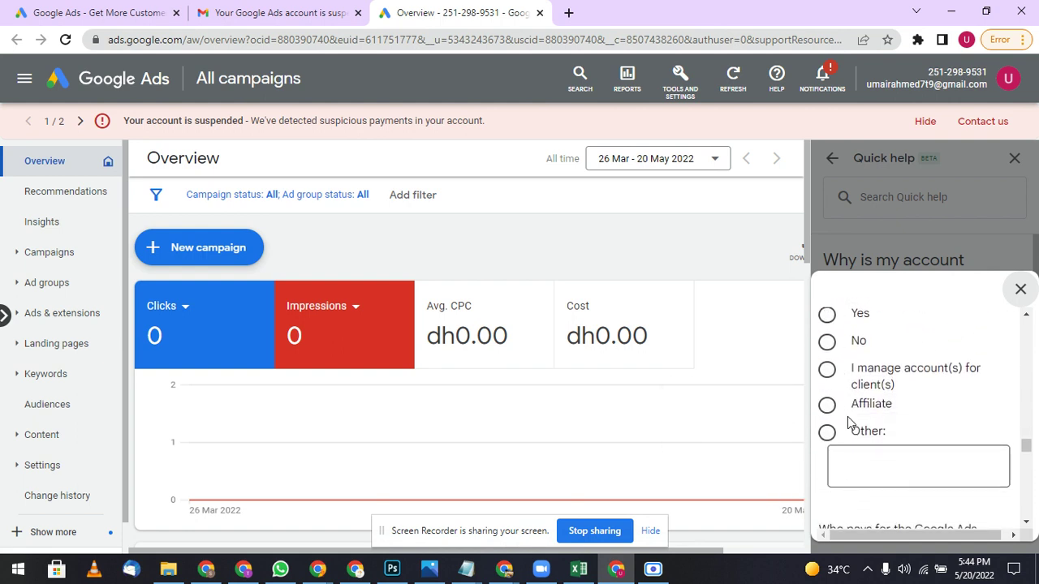
pyautogui.scroll(-2, 848, 441)
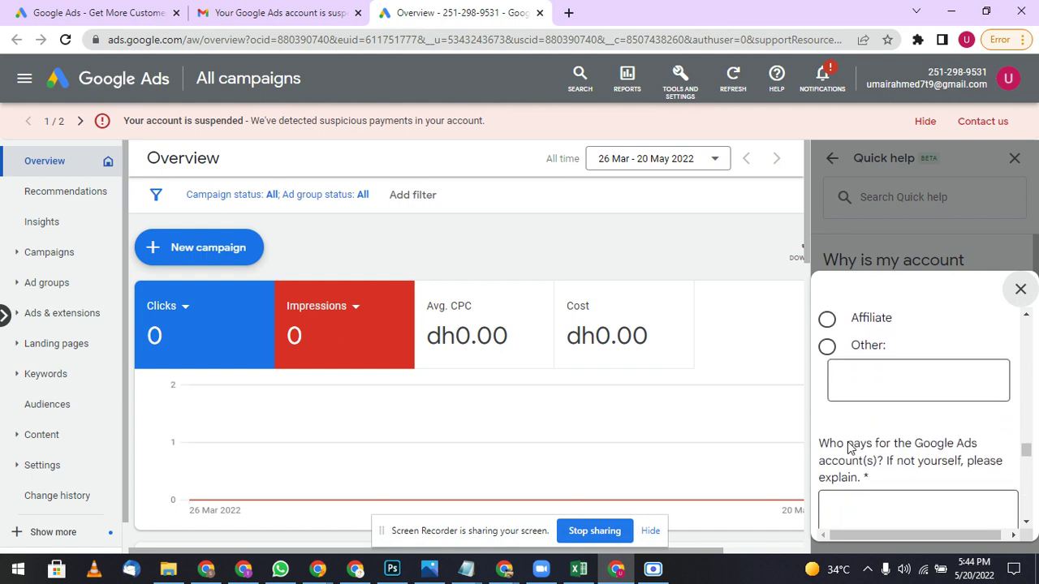
pyautogui.scroll(-3, 849, 447)
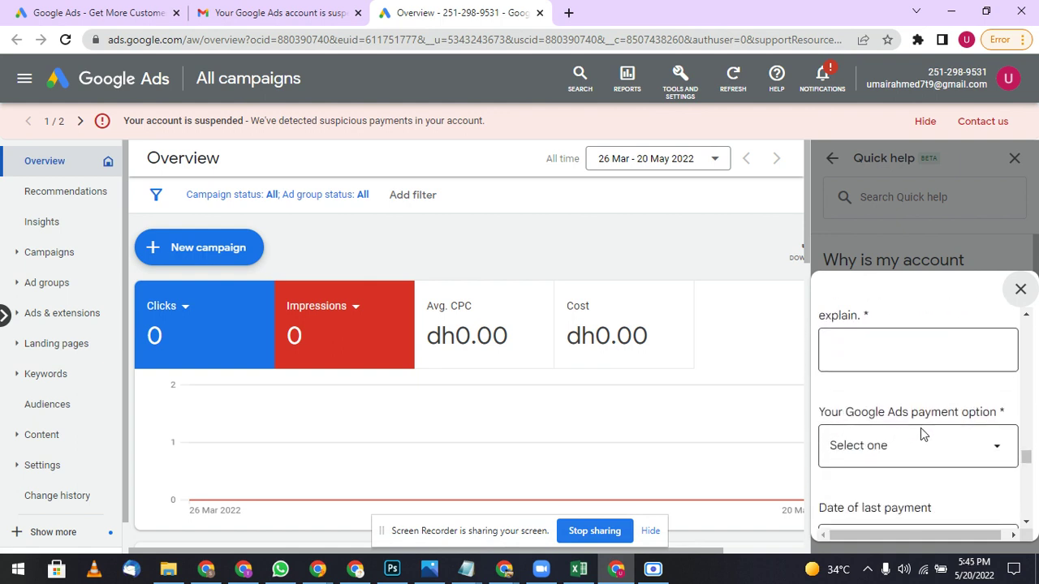
# Choose 'Credit or debit card' as the Google Ads payment option.
pyautogui.scroll(-1, 920, 428)
pyautogui.click(944, 413)
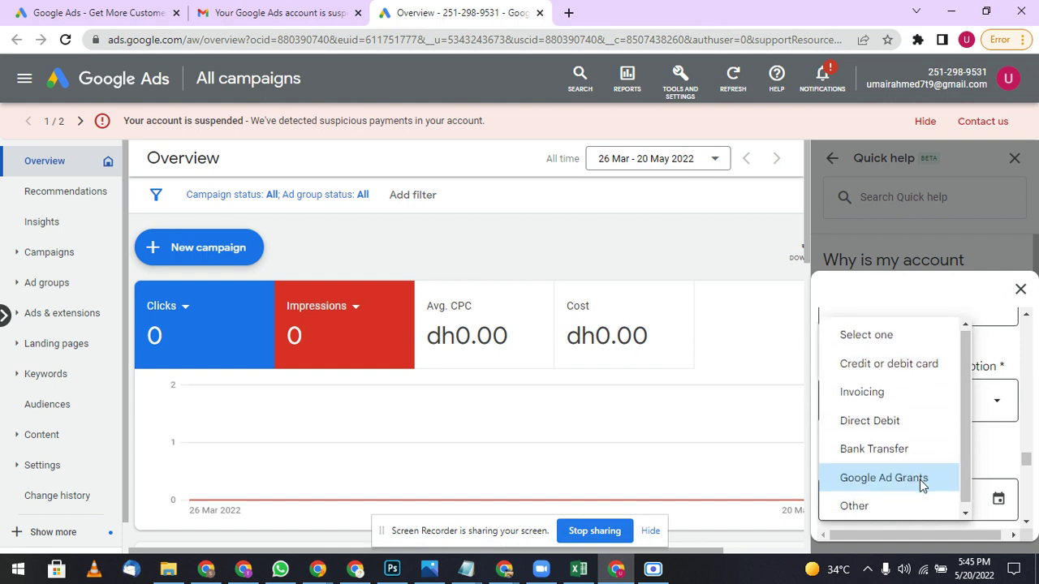
pyautogui.click(921, 367)
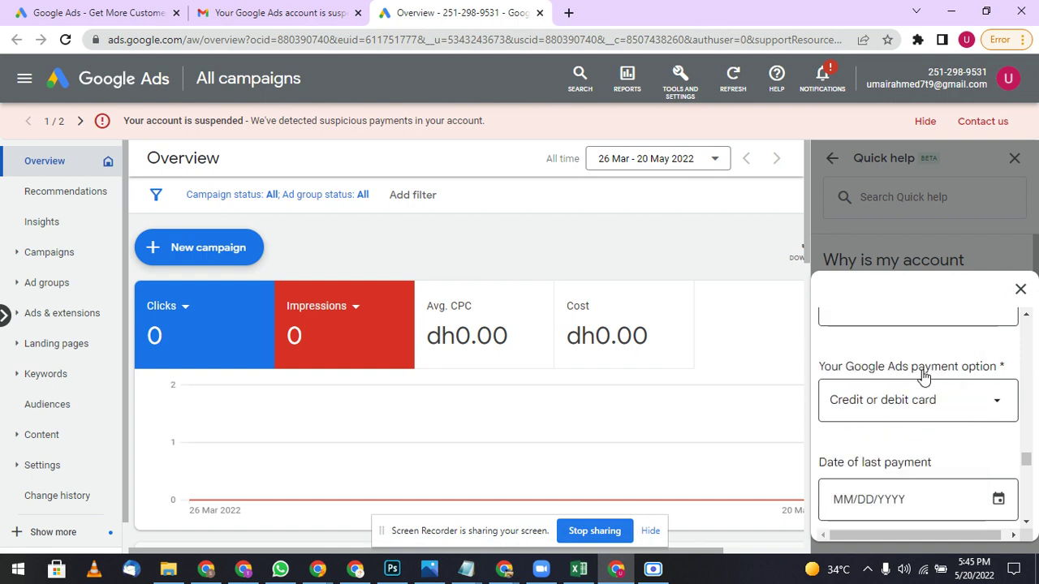
# Scroll down to the issue summary and attachment upload section of the appeal form.
pyautogui.scroll(-2, 923, 446)
pyautogui.scroll(-5, 923, 452)
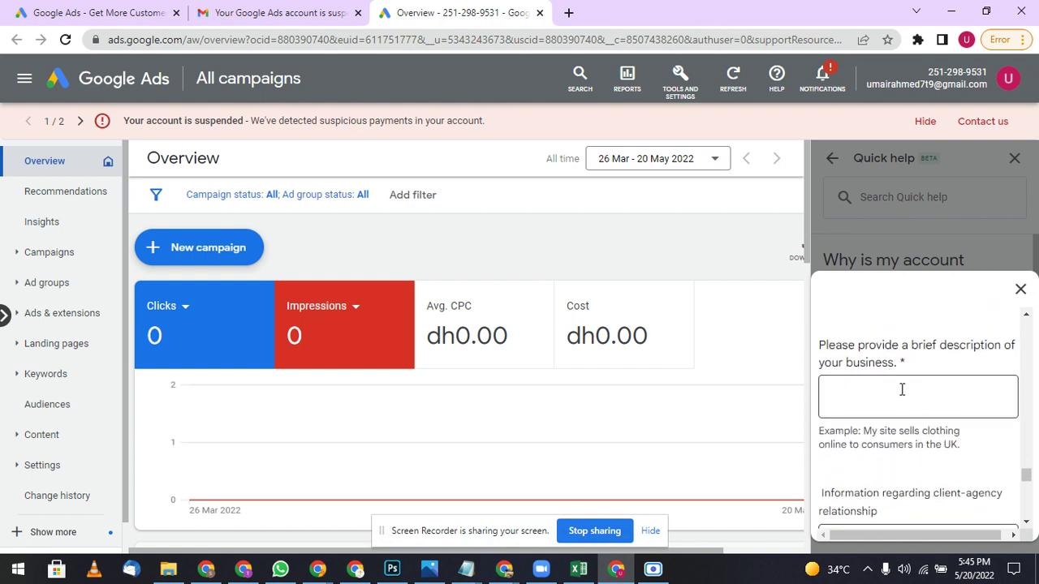
pyautogui.scroll(1, 903, 388)
pyautogui.scroll(-4, 925, 422)
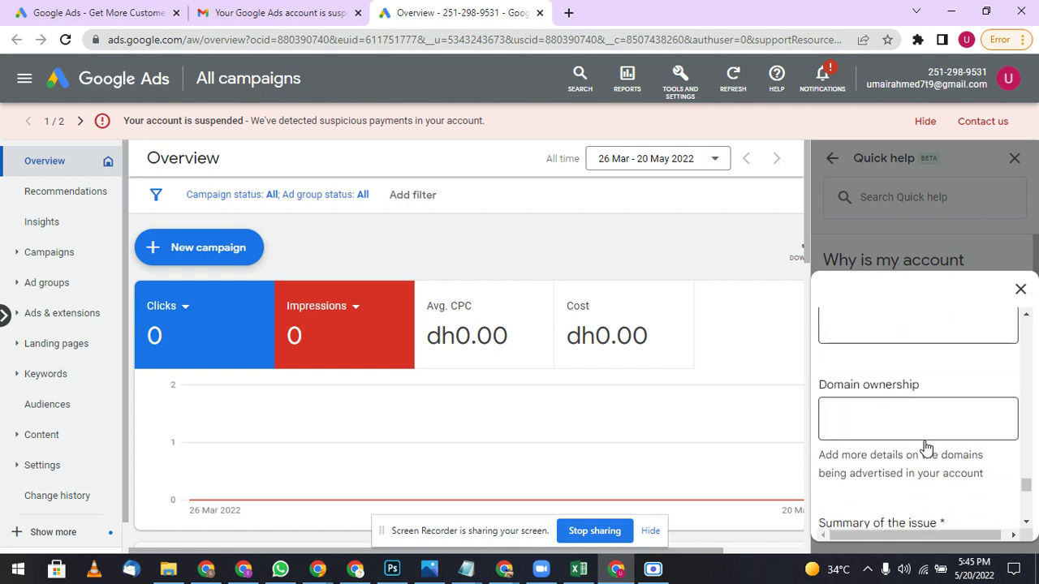
pyautogui.scroll(-2, 925, 442)
pyautogui.scroll(-1, 925, 442)
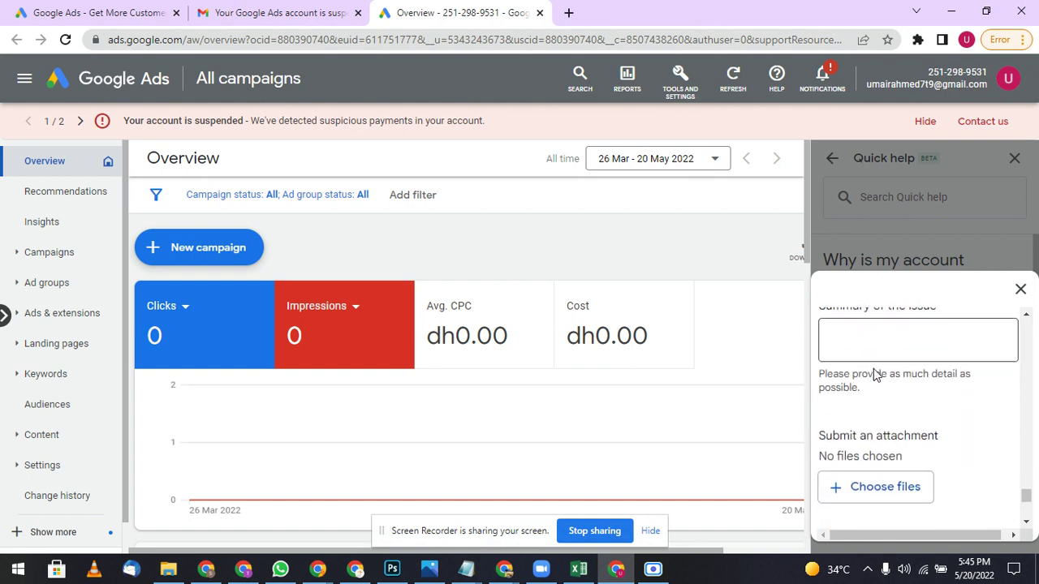
pyautogui.scroll(-1, 875, 375)
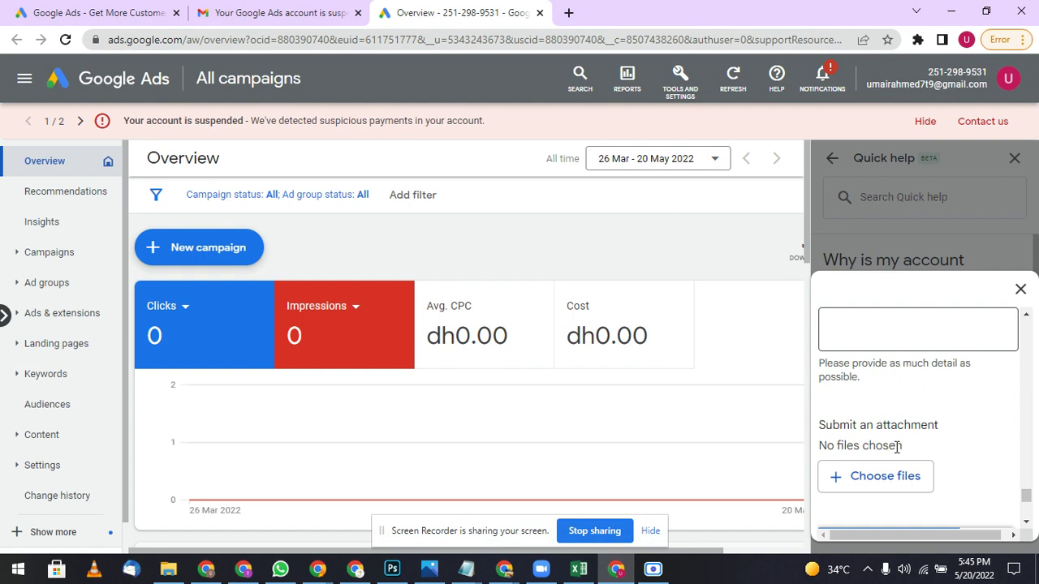
pyautogui.click(910, 487)
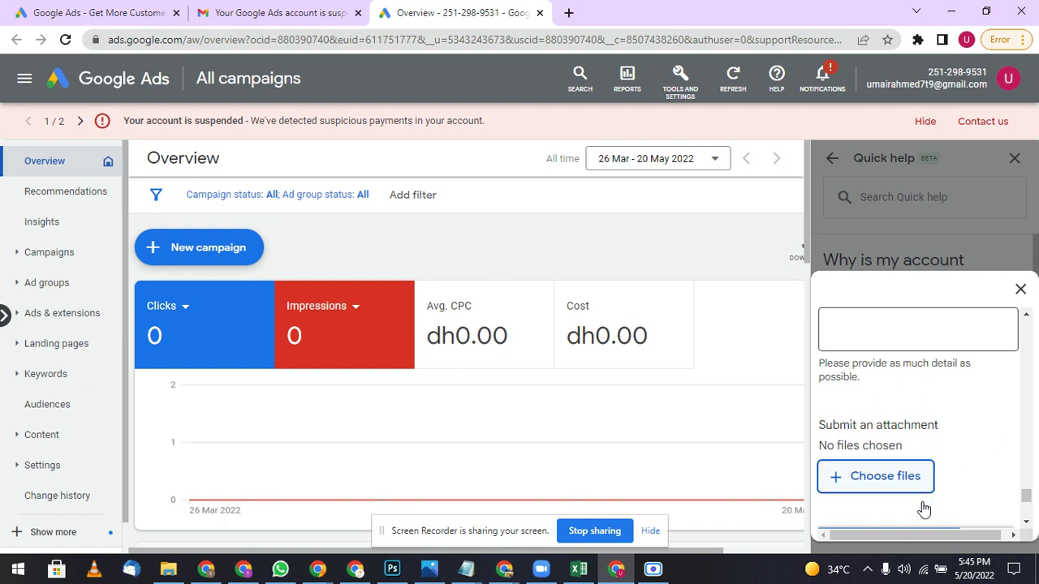
pyautogui.scroll(-5, 933, 441)
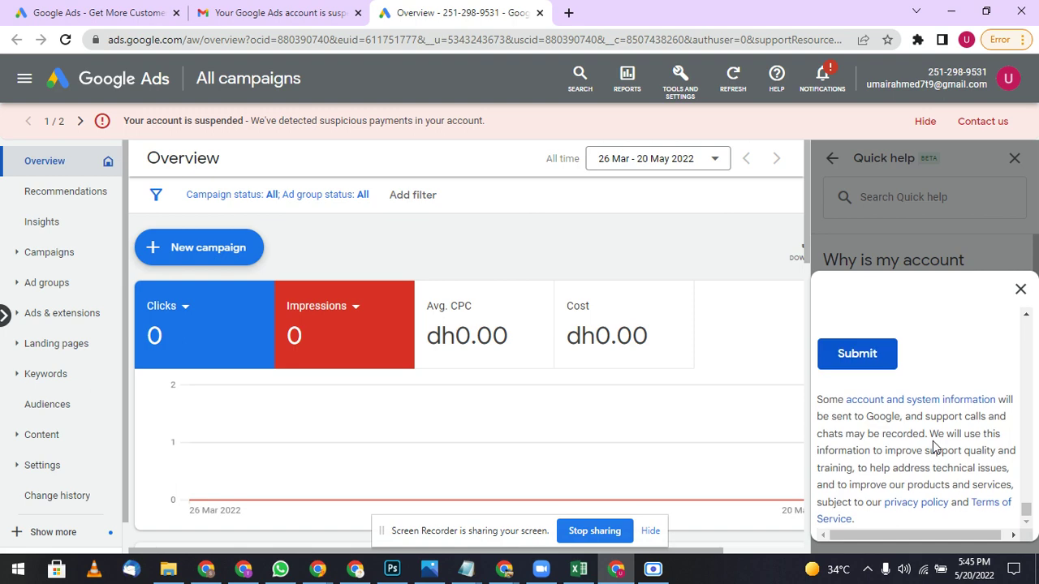
# Close the support form dialog and view the Quick help suspicious-payment article.
pyautogui.click(1018, 290)
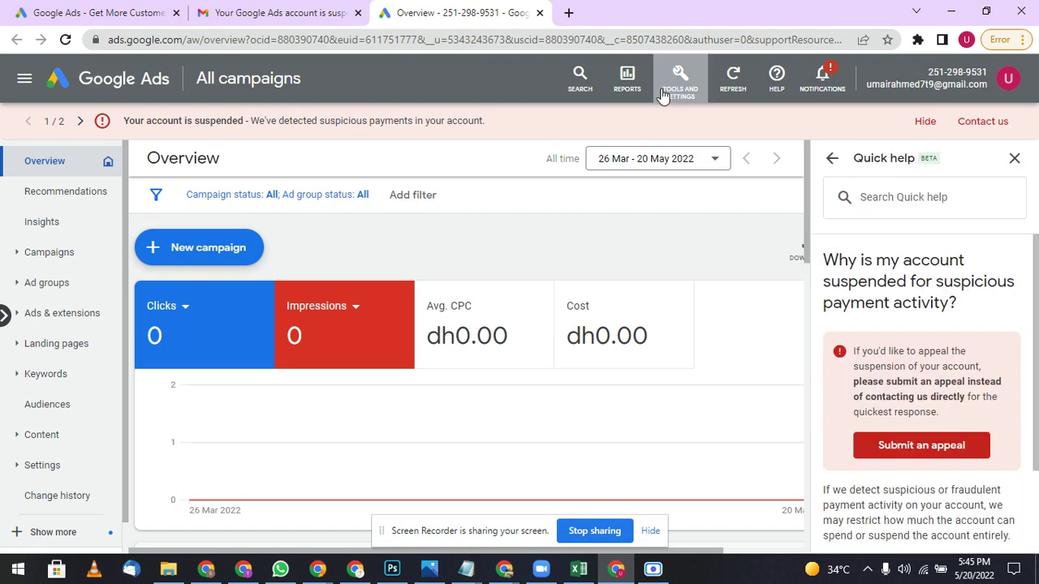
pyautogui.scroll(-10, 457, 464)
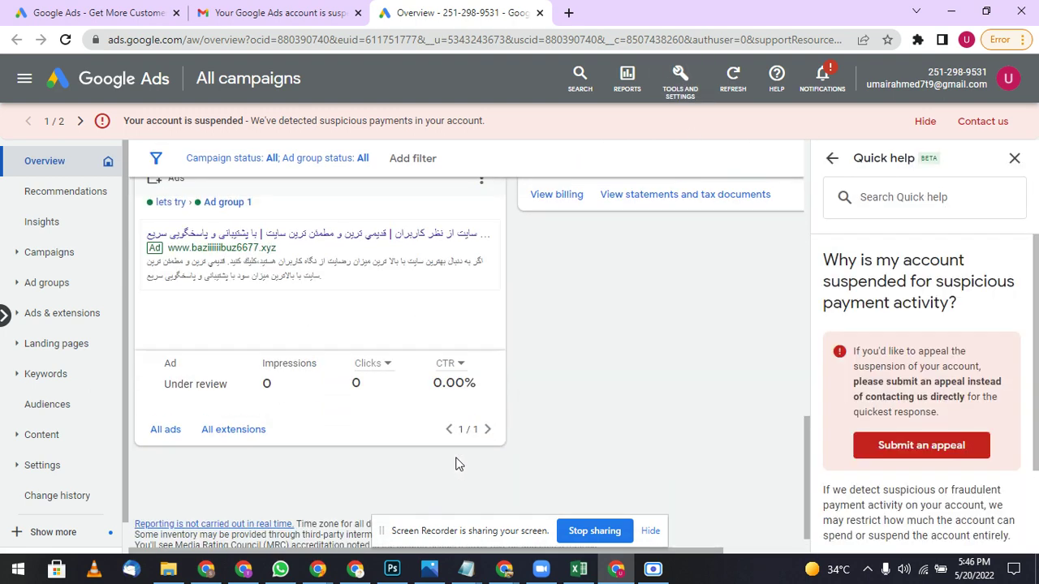
pyautogui.scroll(10, 457, 464)
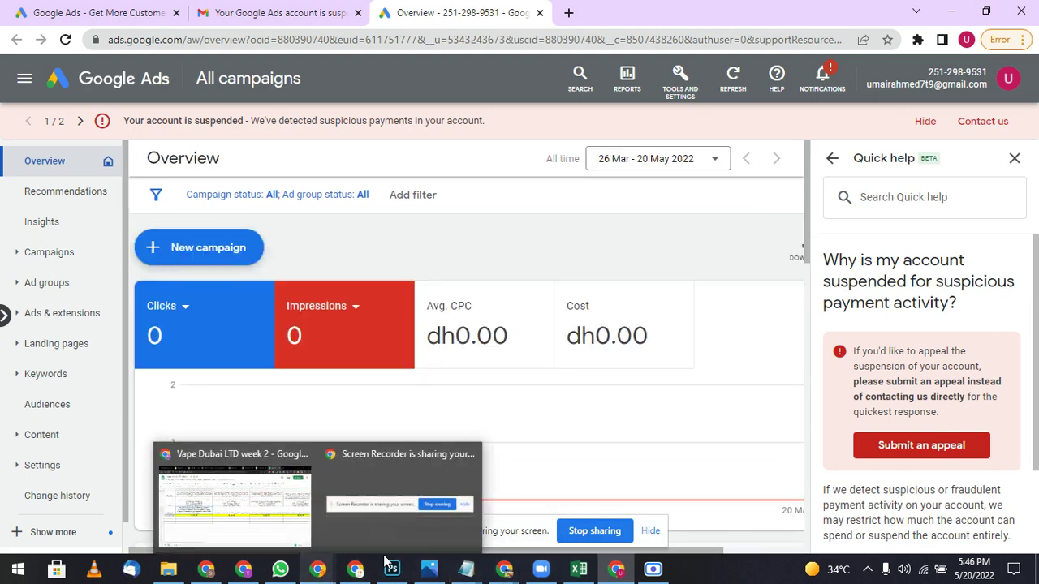
# Switch to the other Chrome profile listed under Other profiles.
pyautogui.click(1006, 84)
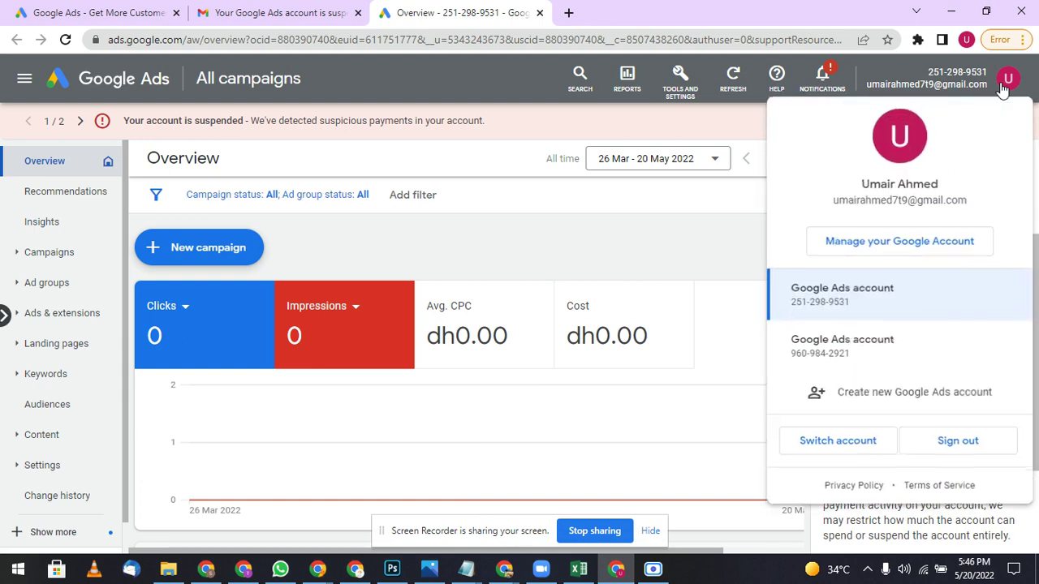
pyautogui.click(966, 40)
pyautogui.scroll(-3, 893, 341)
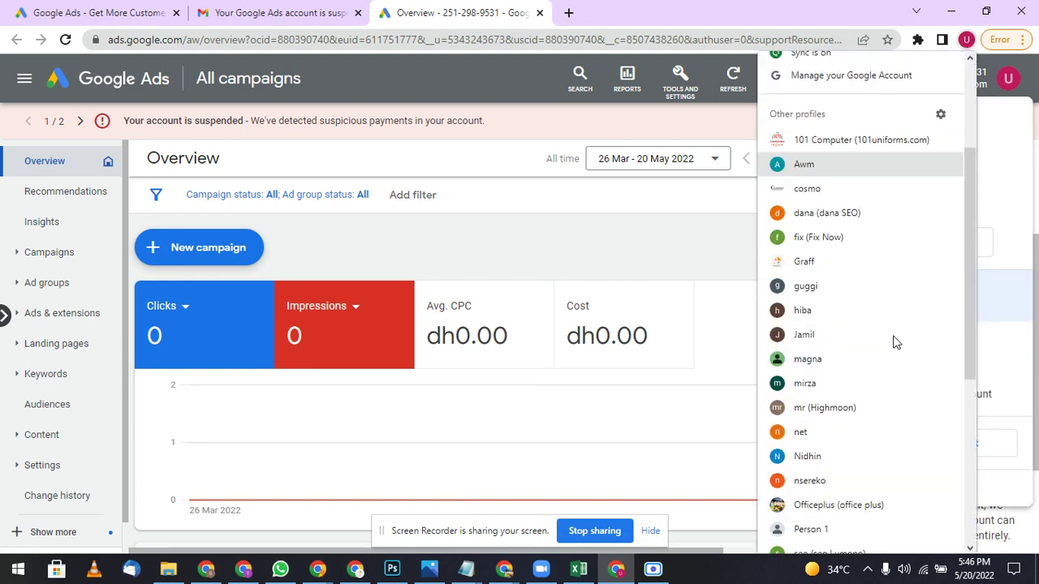
pyautogui.click(833, 284)
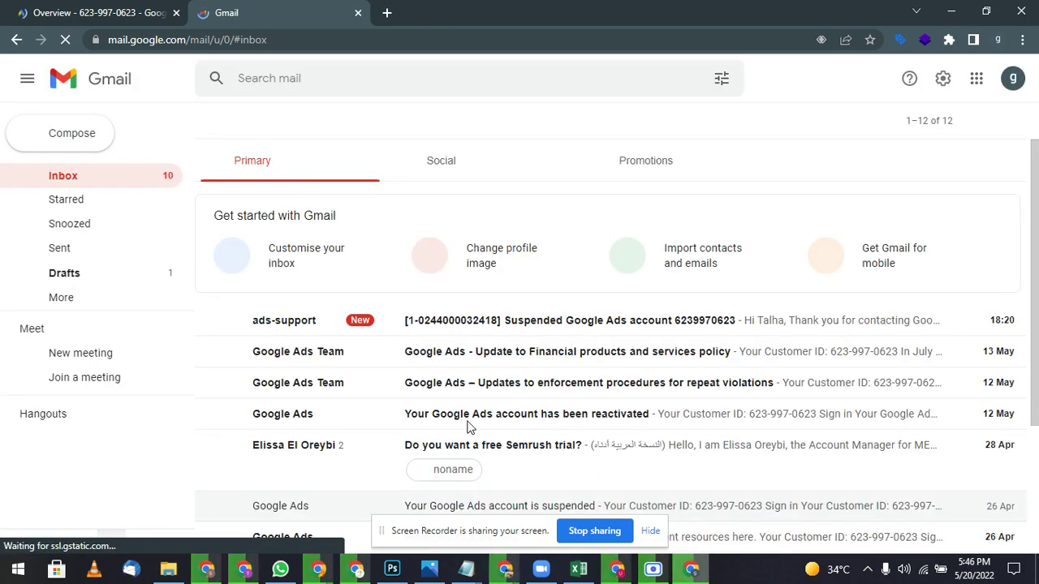
# Open the ads-support 'Suspended Google Ads account' message at the top of the inbox.
pyautogui.scroll(-2, 468, 427)
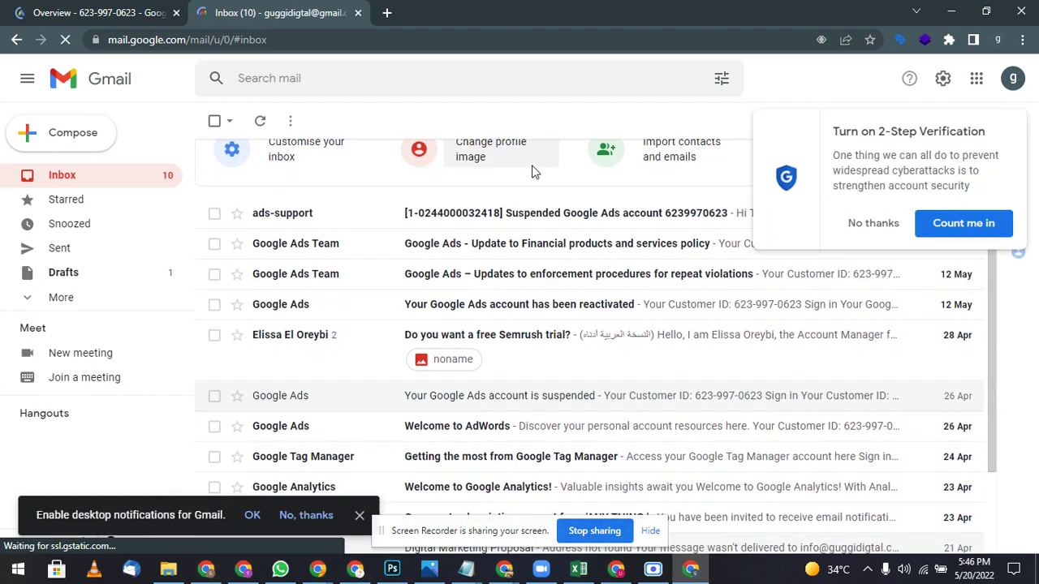
pyautogui.scroll(-3, 468, 427)
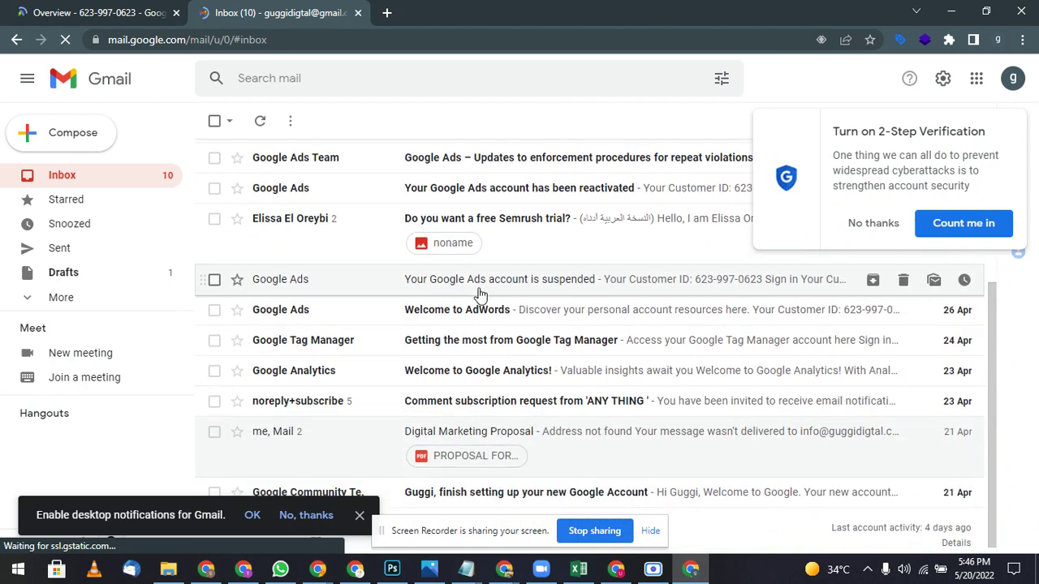
pyautogui.scroll(1, 513, 297)
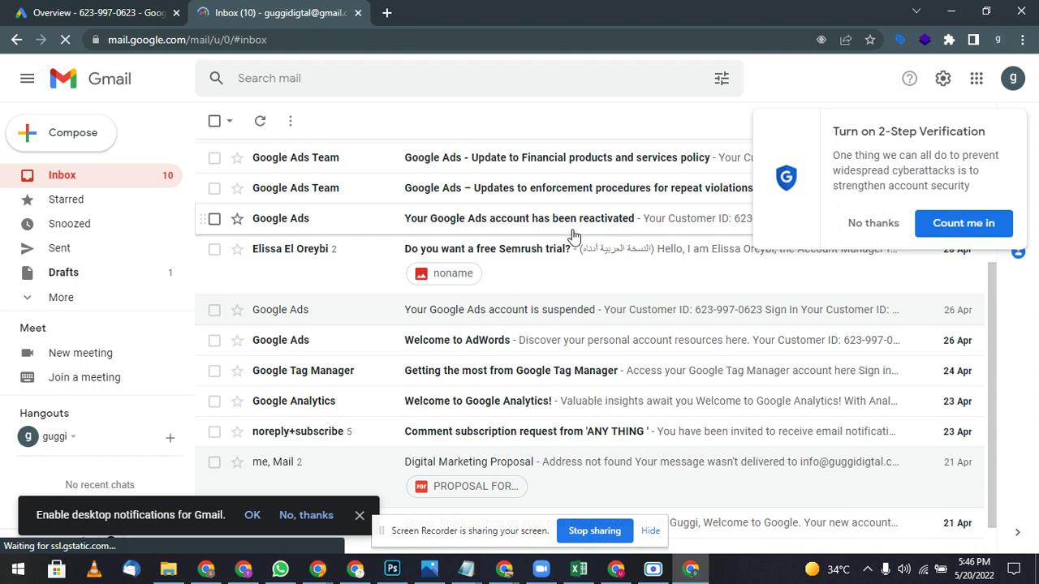
pyautogui.scroll(2, 637, 234)
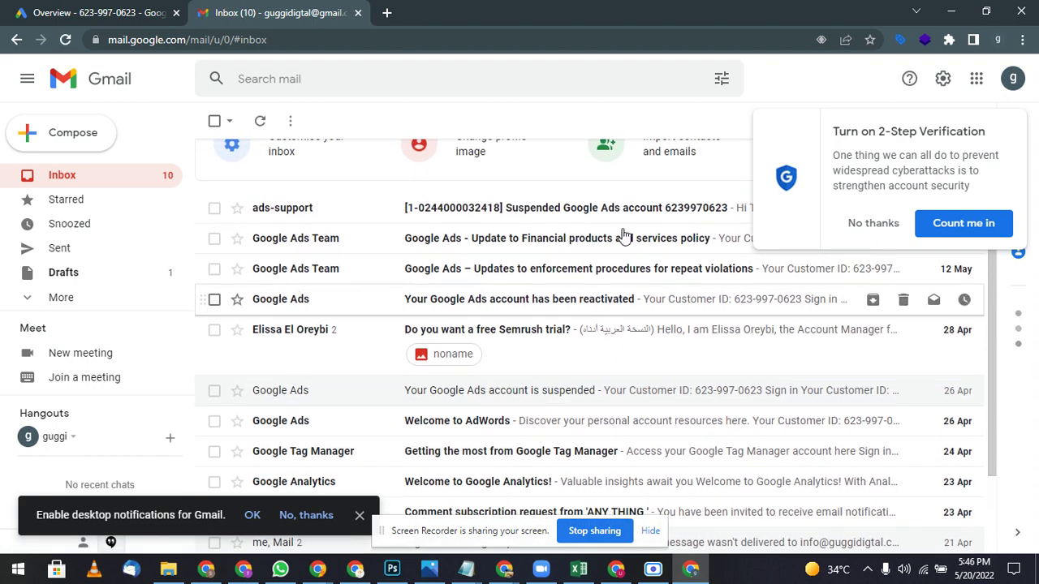
pyautogui.scroll(3, 623, 240)
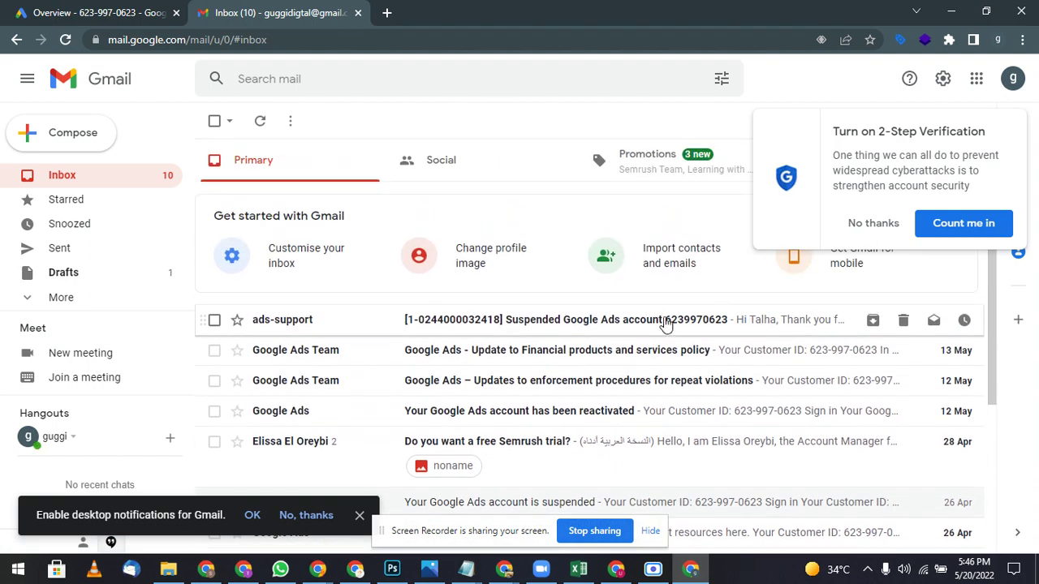
pyautogui.click(666, 323)
pyautogui.scroll(-2, 562, 259)
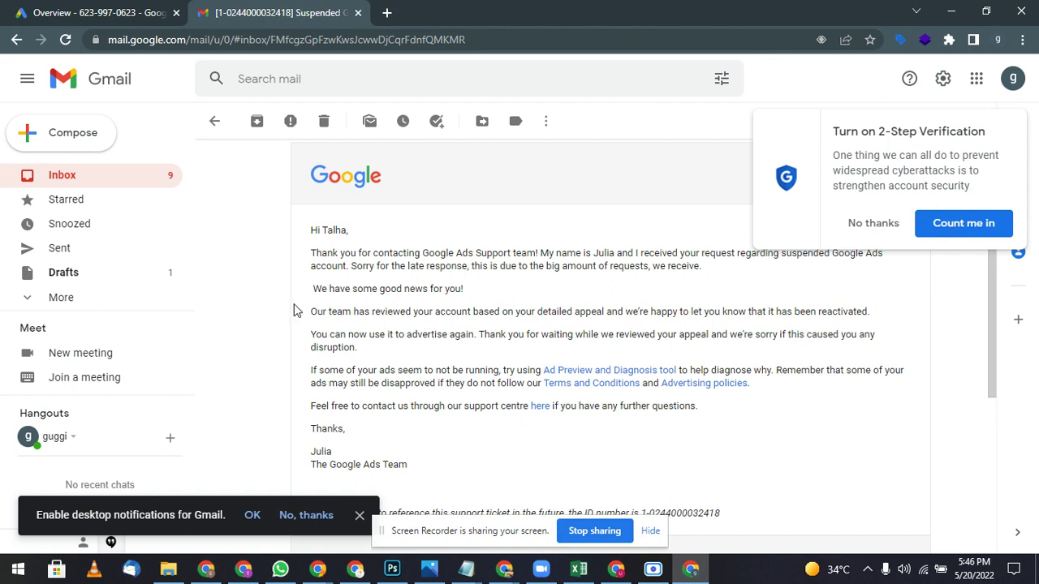
# Read the reactivation sentence in the email and choose 'No thanks' on the 2-Step Verification popup.
pyautogui.scroll(-2, 419, 293)
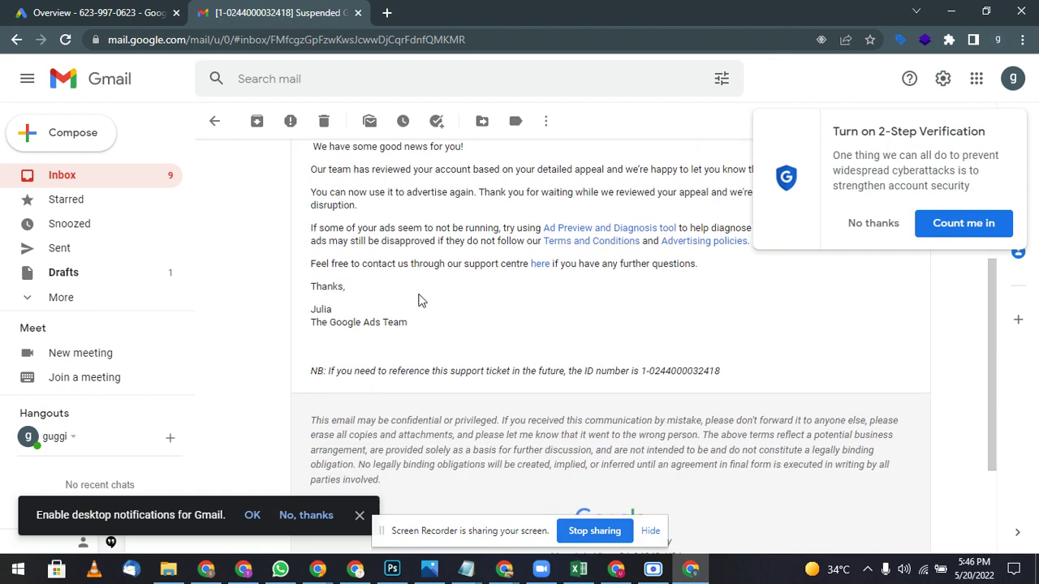
pyautogui.scroll(-2, 420, 301)
pyautogui.scroll(2, 419, 300)
pyautogui.scroll(3, 420, 300)
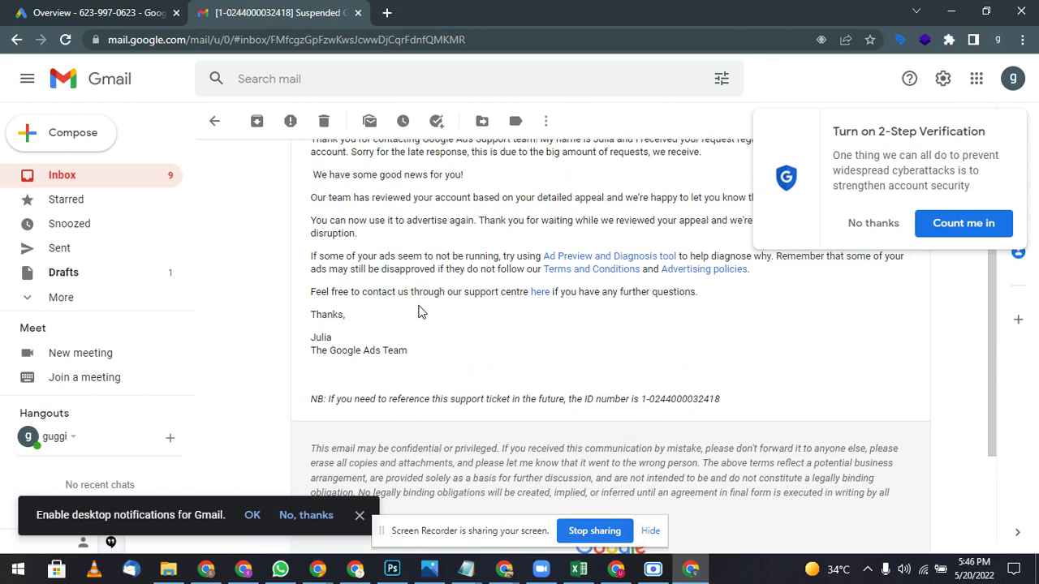
pyautogui.scroll(1, 419, 312)
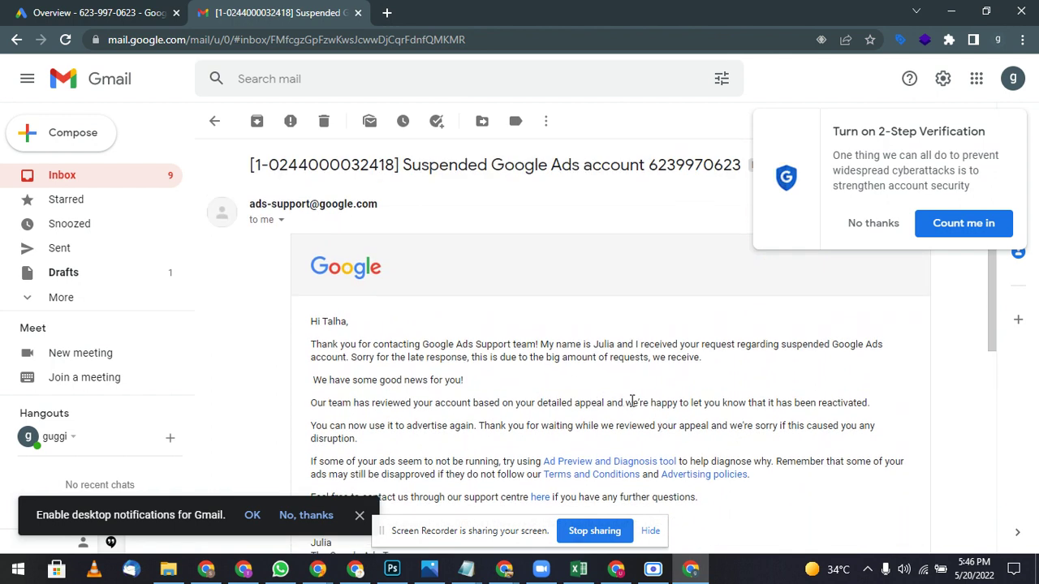
pyautogui.moveTo(632, 401); pyautogui.dragTo(904, 405)
pyautogui.click(904, 405)
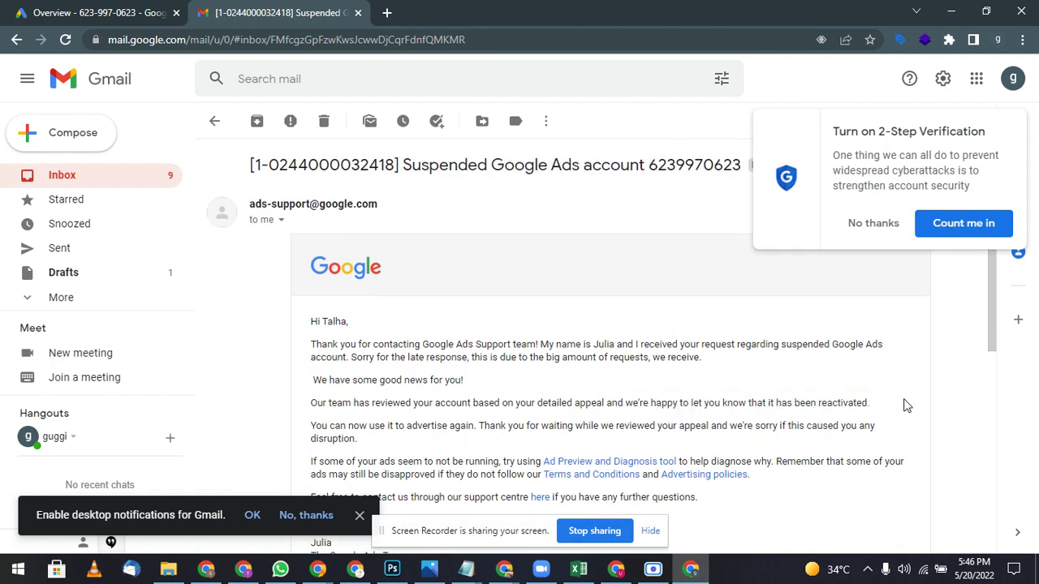
pyautogui.click(885, 230)
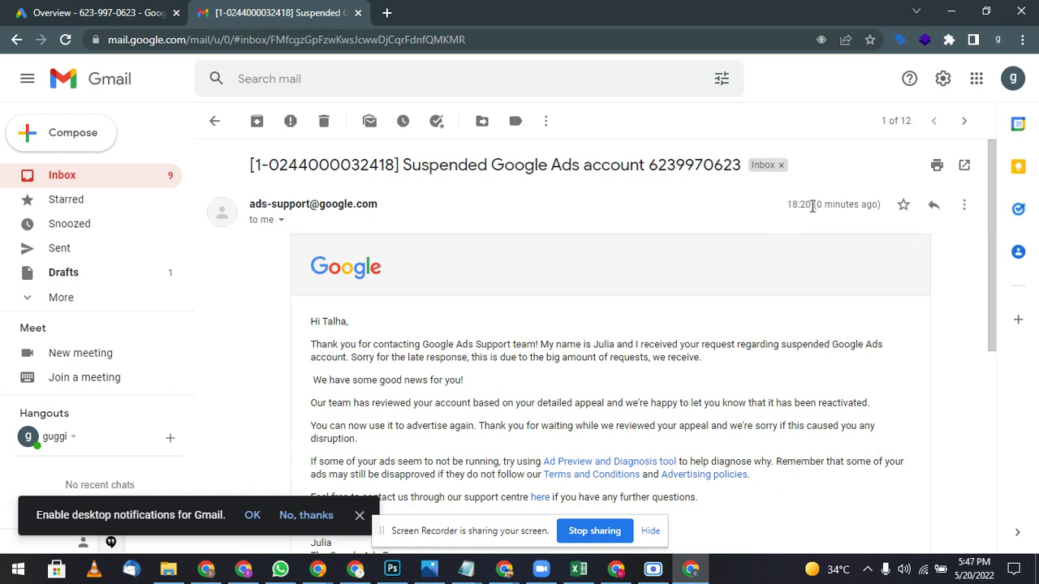
# Go back to the inbox and look over the reactivation and suspension notices in the list.
pyautogui.click(215, 120)
pyautogui.scroll(-1, 637, 284)
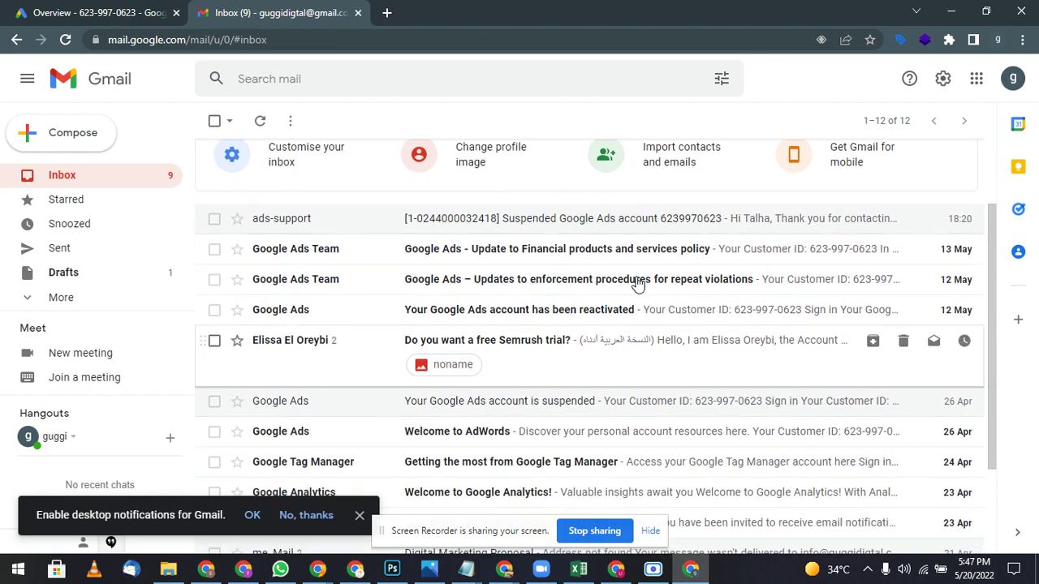
pyautogui.scroll(-1, 786, 395)
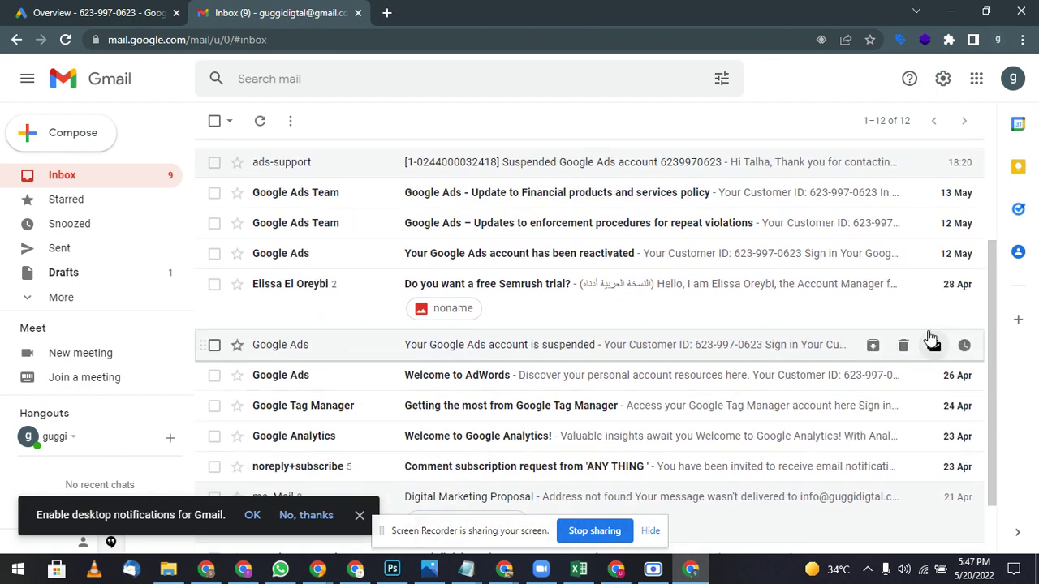
pyautogui.scroll(3, 973, 366)
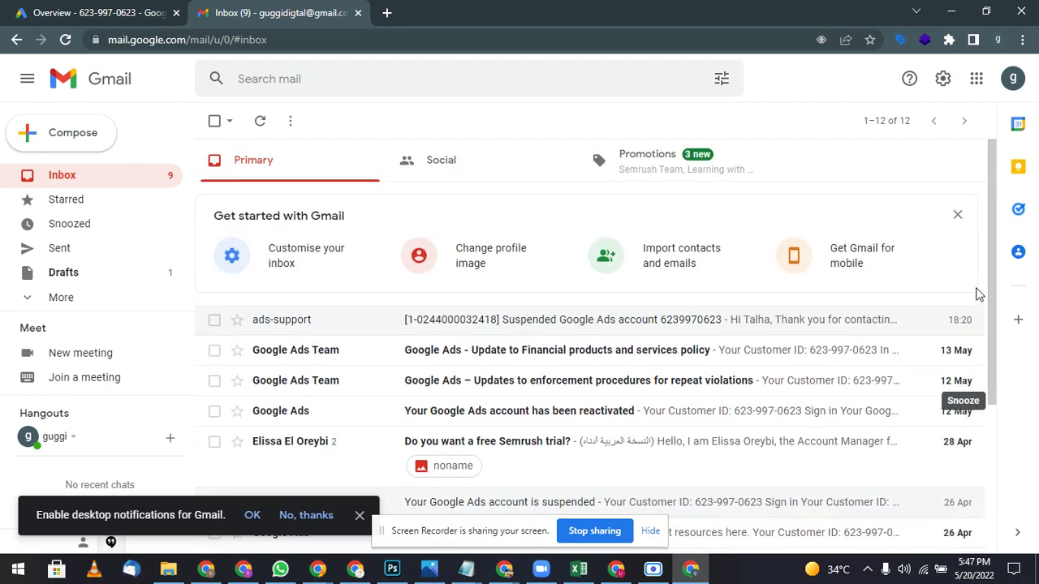
pyautogui.scroll(-3, 954, 406)
pyautogui.scroll(-1, 941, 402)
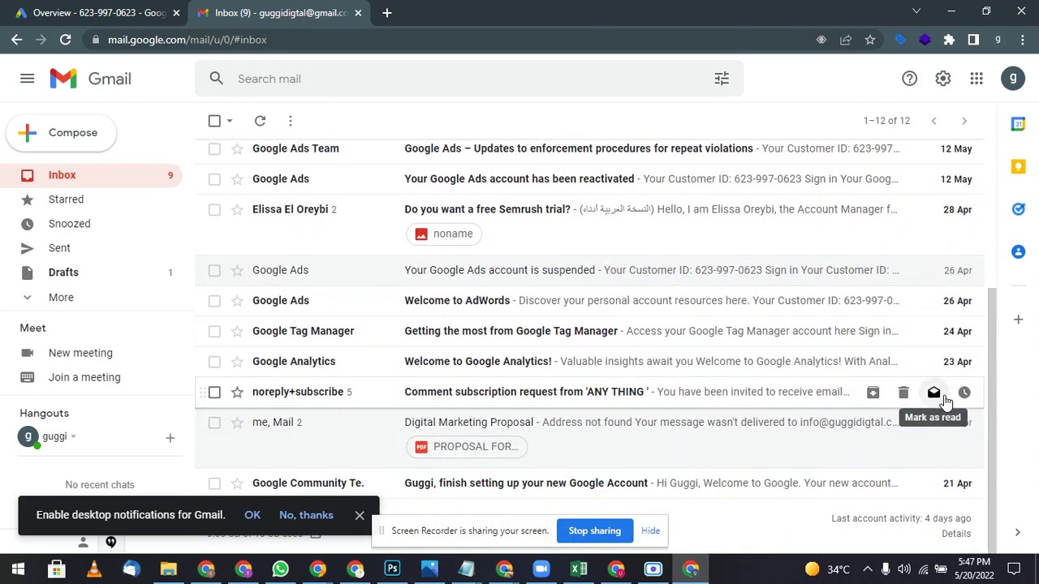
pyautogui.scroll(1, 941, 402)
pyautogui.scroll(2, 730, 349)
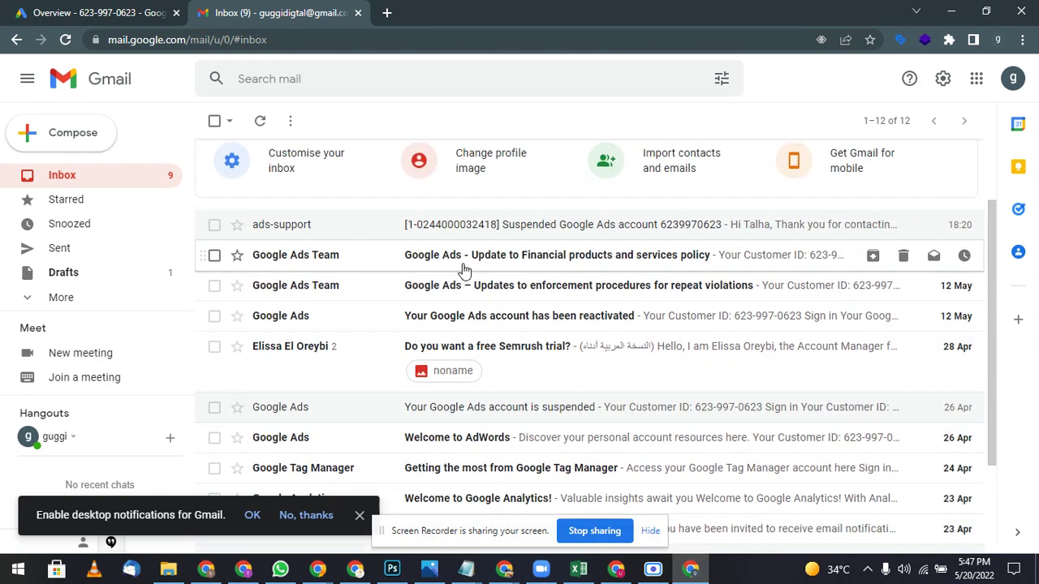
pyautogui.scroll(-3, 487, 284)
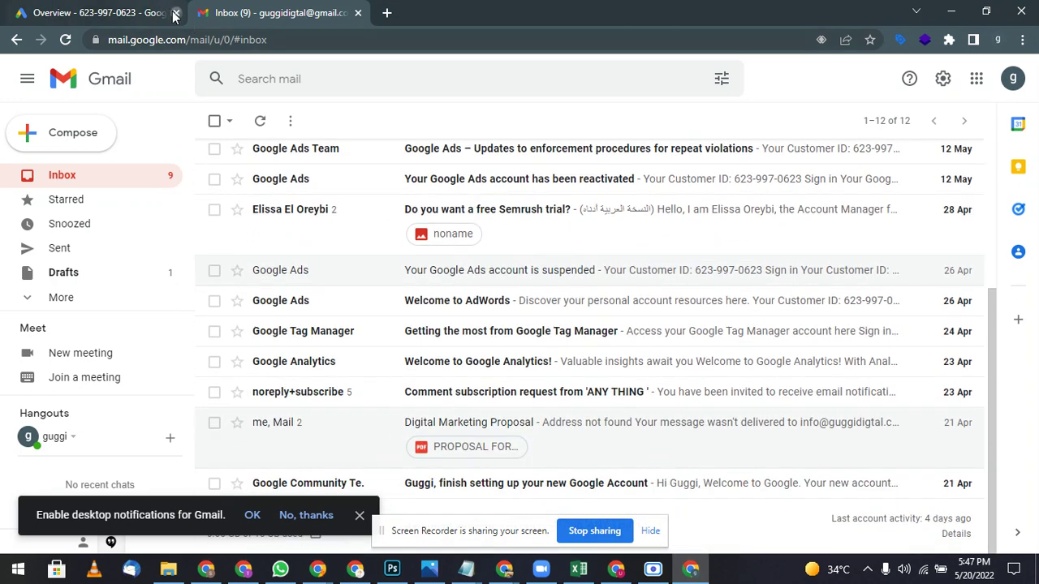
# Close the second profile's Google Ads and Gmail tabs, then dismiss the account menu.
pyautogui.click(172, 13)
pyautogui.click(172, 13)
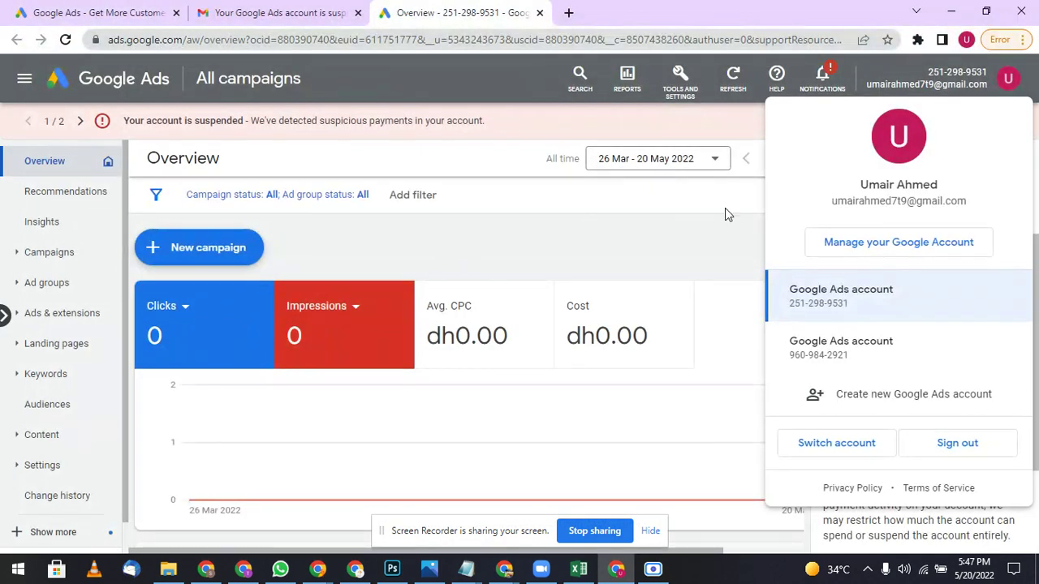
pyautogui.click(625, 248)
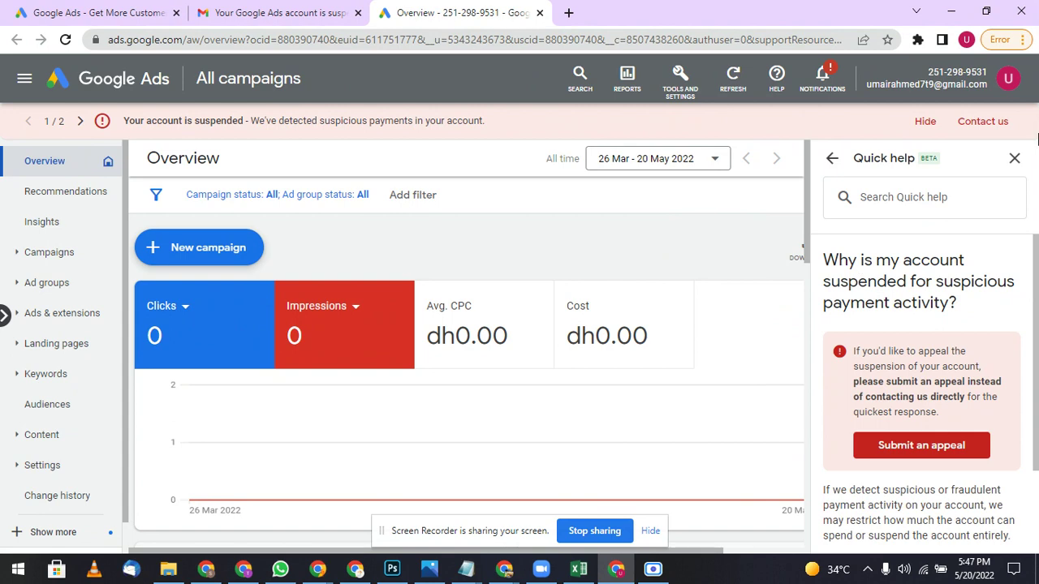
# Close the Quick help panel and look over the full Overview page.
pyautogui.click(1014, 159)
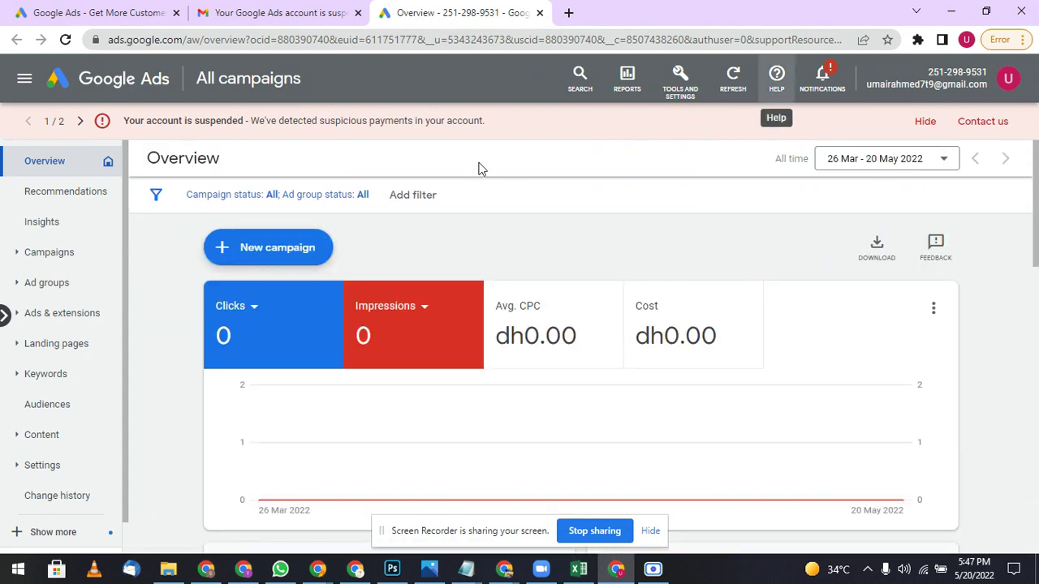
pyautogui.scroll(-10, 452, 177)
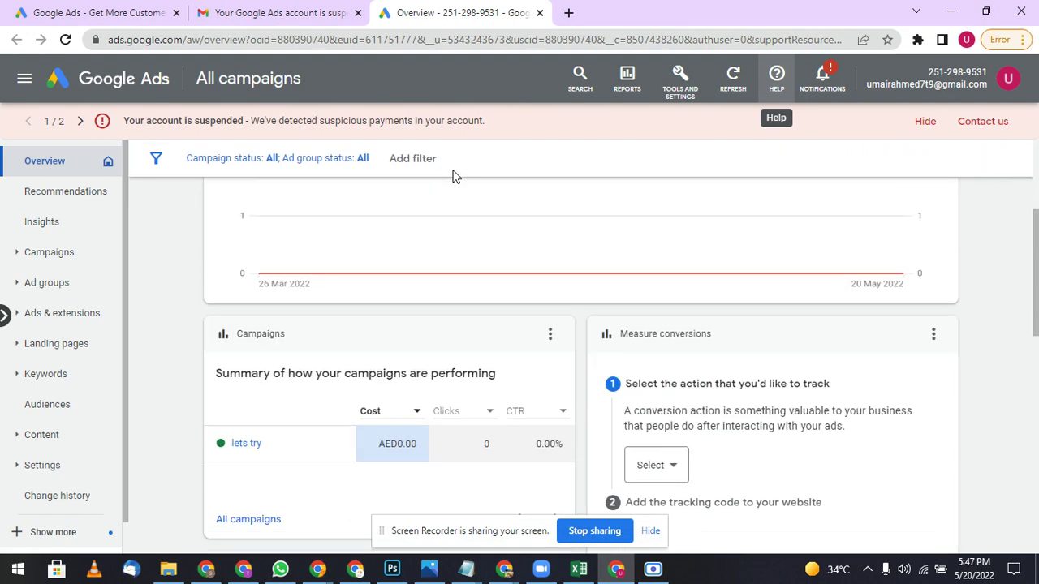
pyautogui.scroll(10, 453, 176)
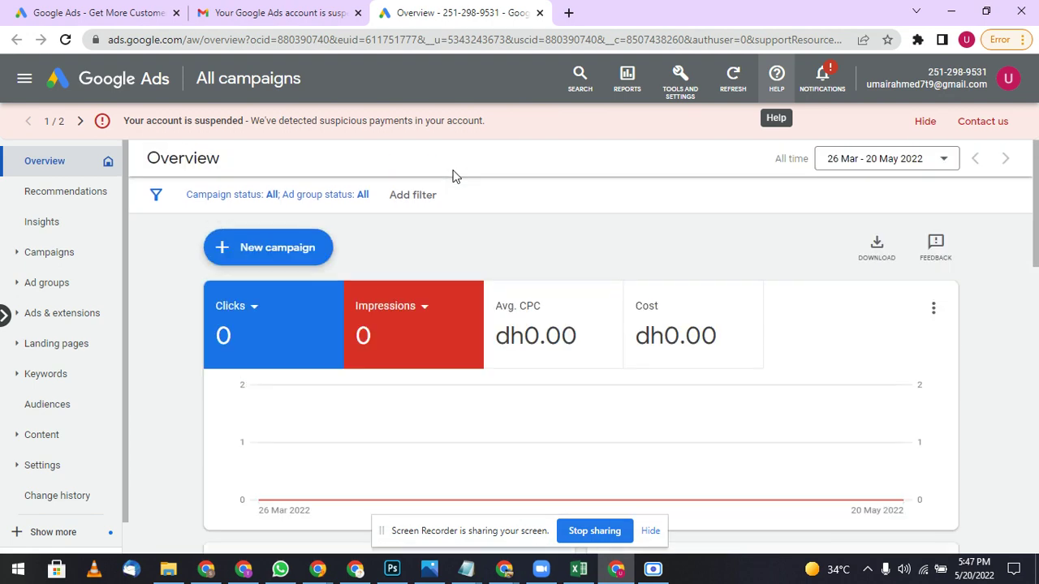